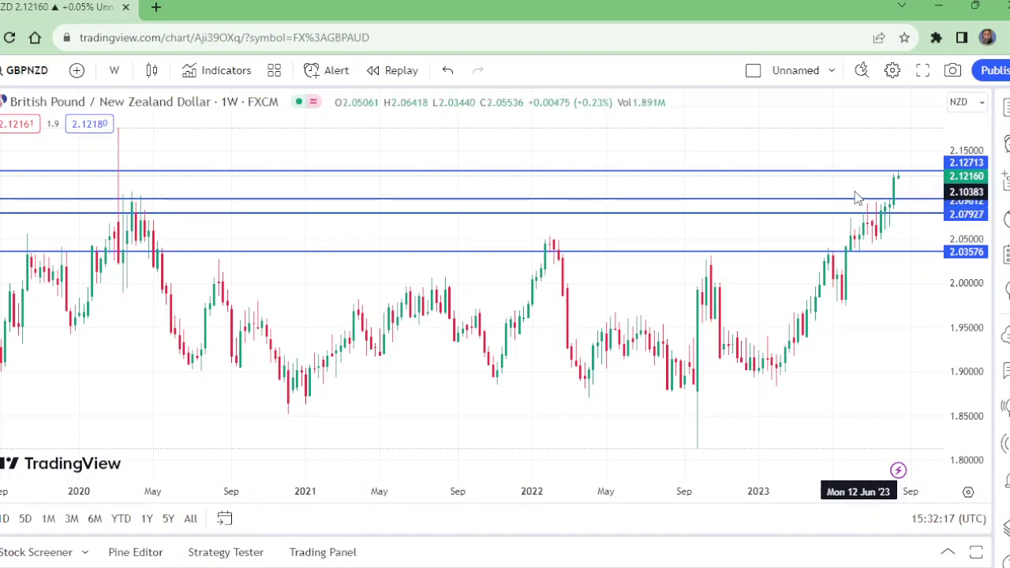
# Step: Examine the most recent weekly GBPNZD candles up close around the 2.09612 and 2.12713 horizontal lines
pyautogui.moveTo(512, 445)
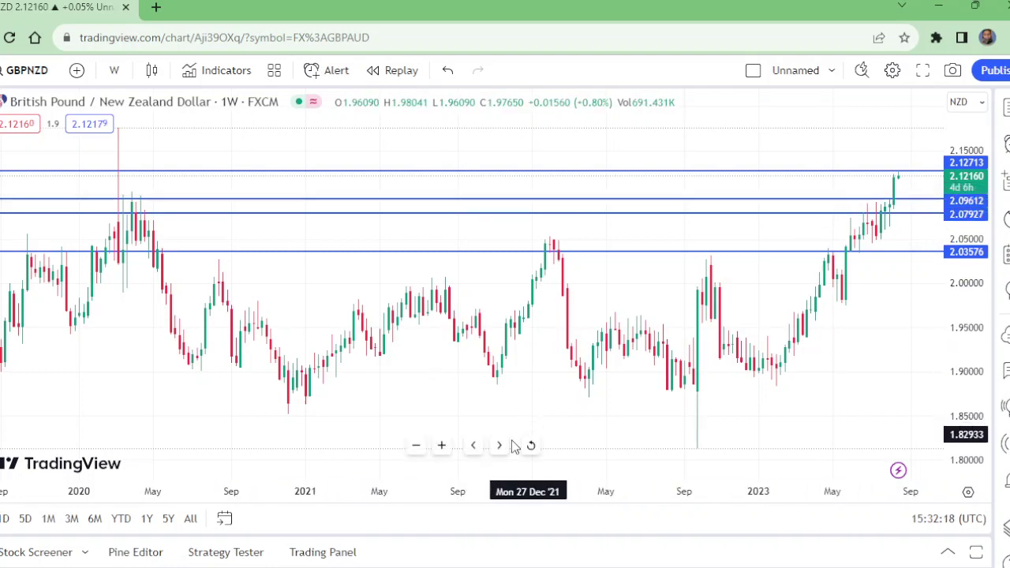
pyautogui.click(443, 447)
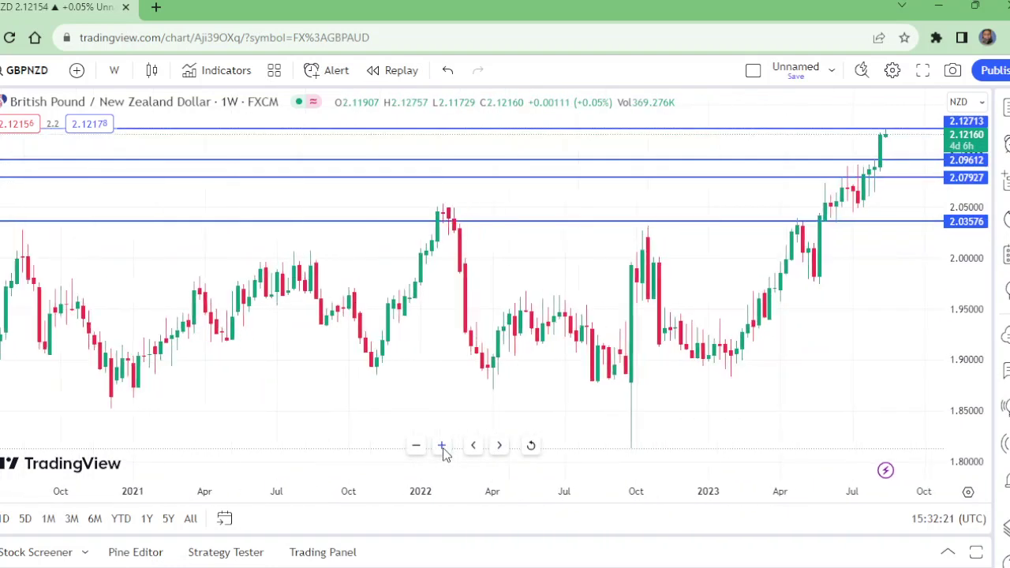
pyautogui.click(442, 447)
pyautogui.click(443, 447)
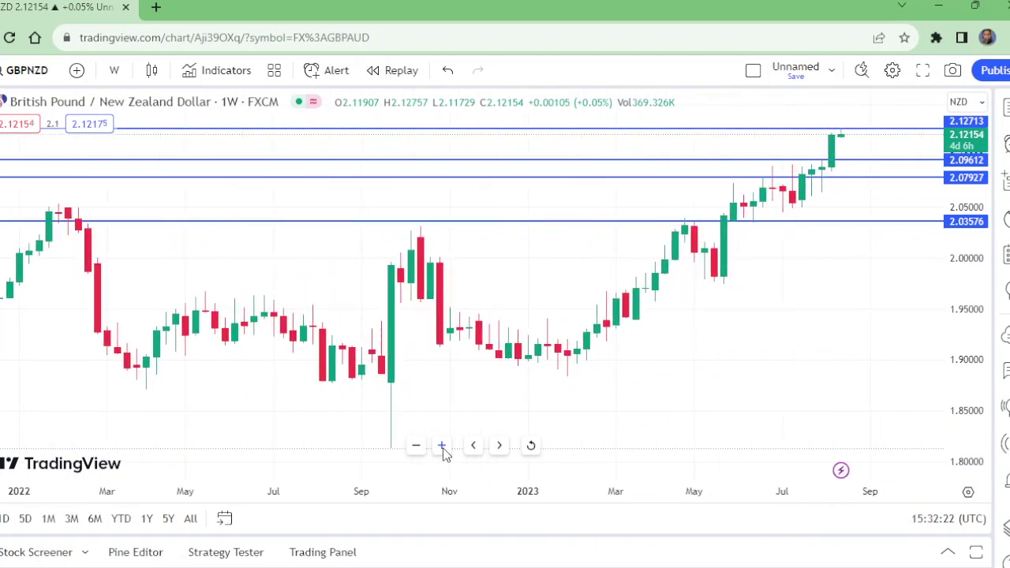
pyautogui.click(827, 165)
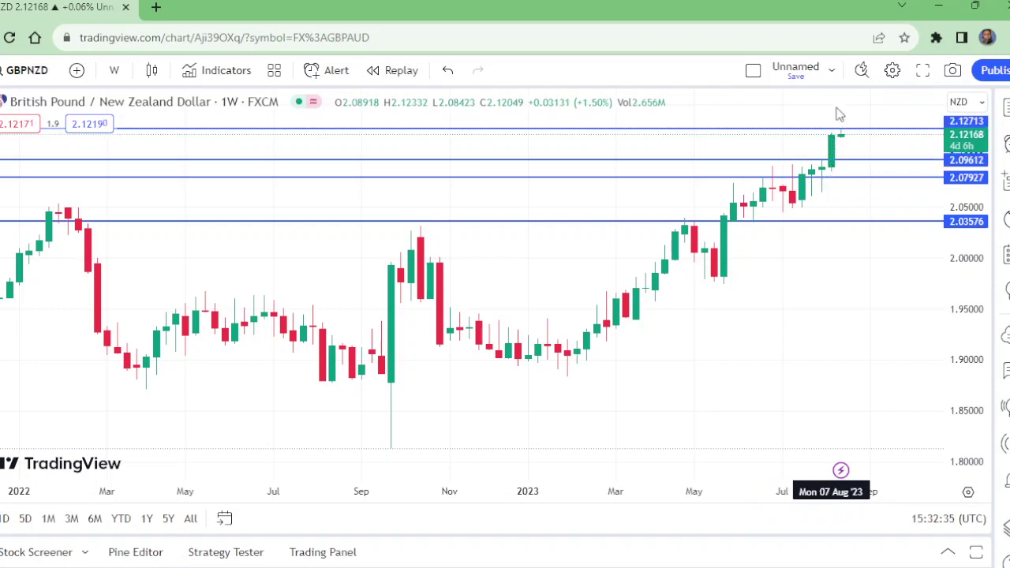
pyautogui.moveTo(785, 162); pyautogui.dragTo(851, 166)
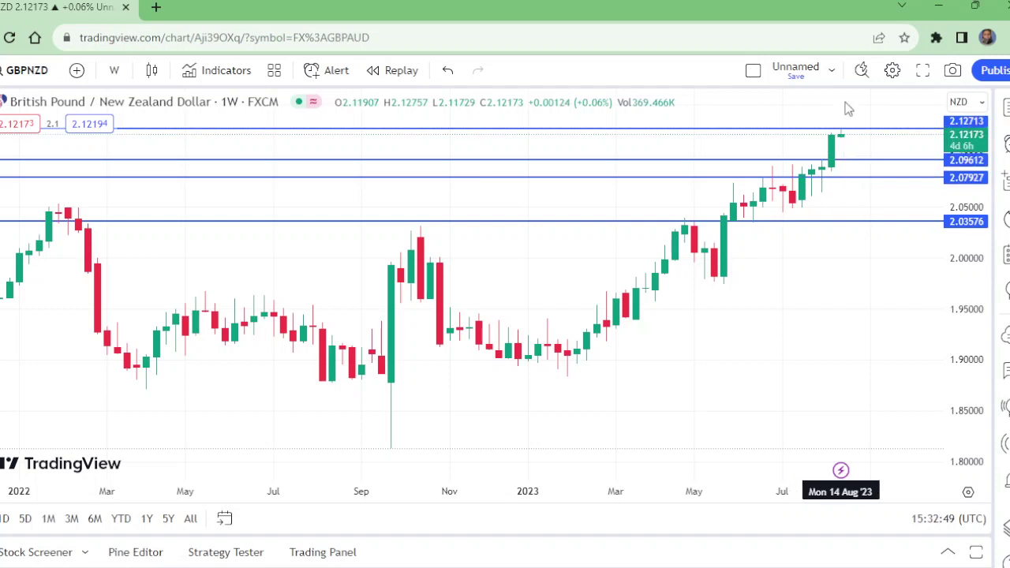
pyautogui.click(851, 160)
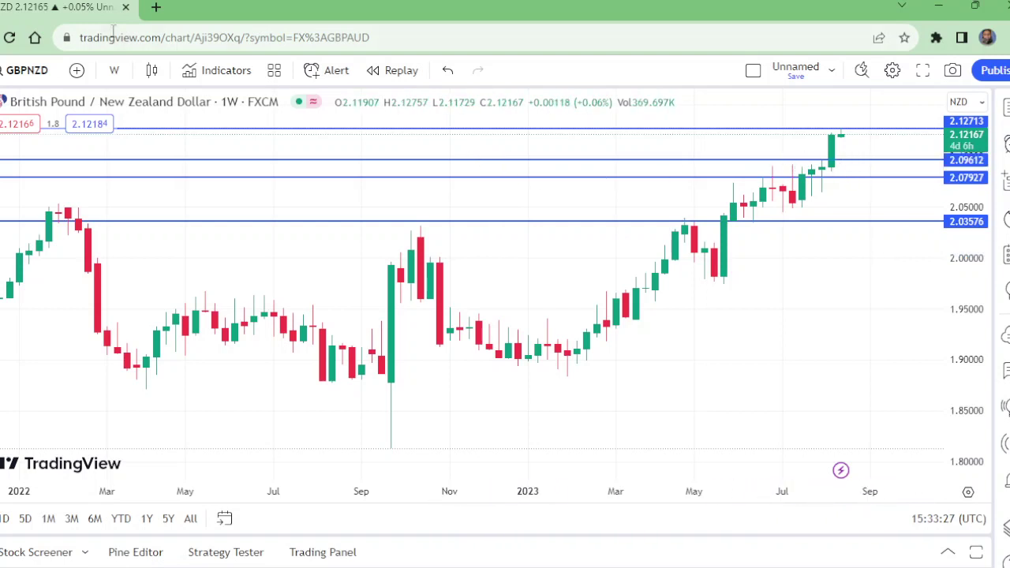
# Step: Switch the chart to the 1-day timeframe and examine the latest candles between the 2.09612 and 2.12713 lines
pyautogui.click(120, 74)
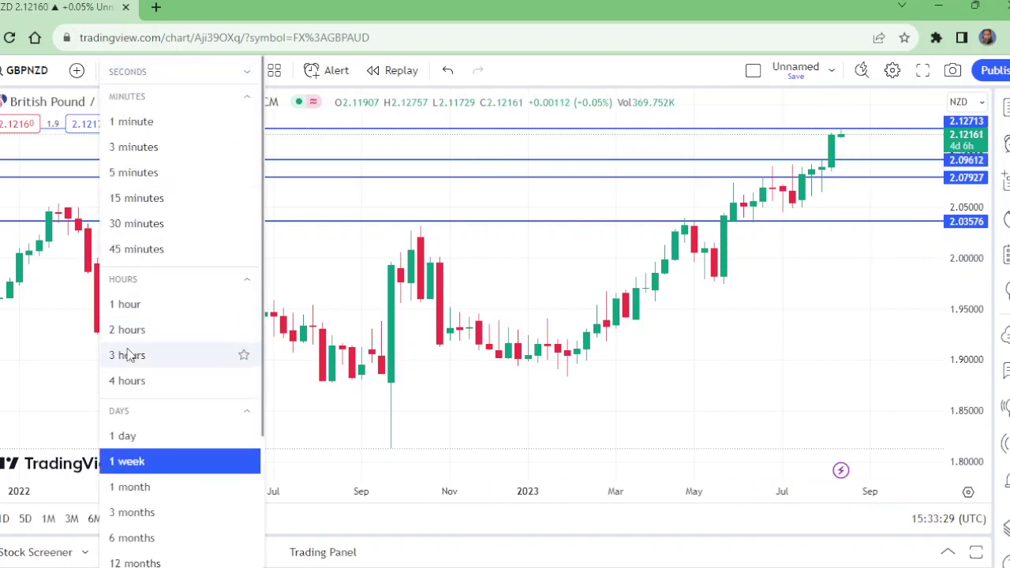
pyautogui.click(126, 436)
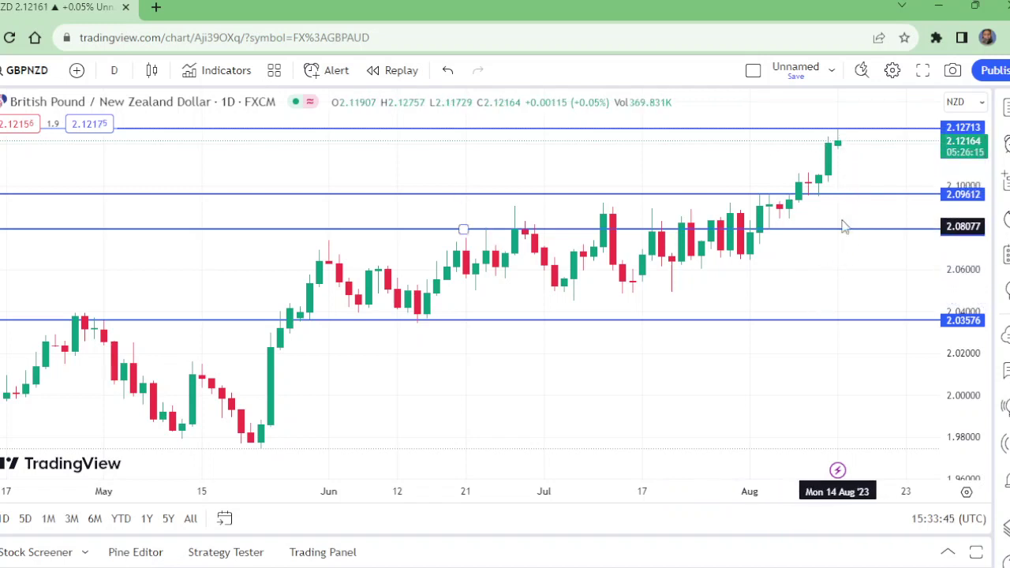
pyautogui.click(868, 193)
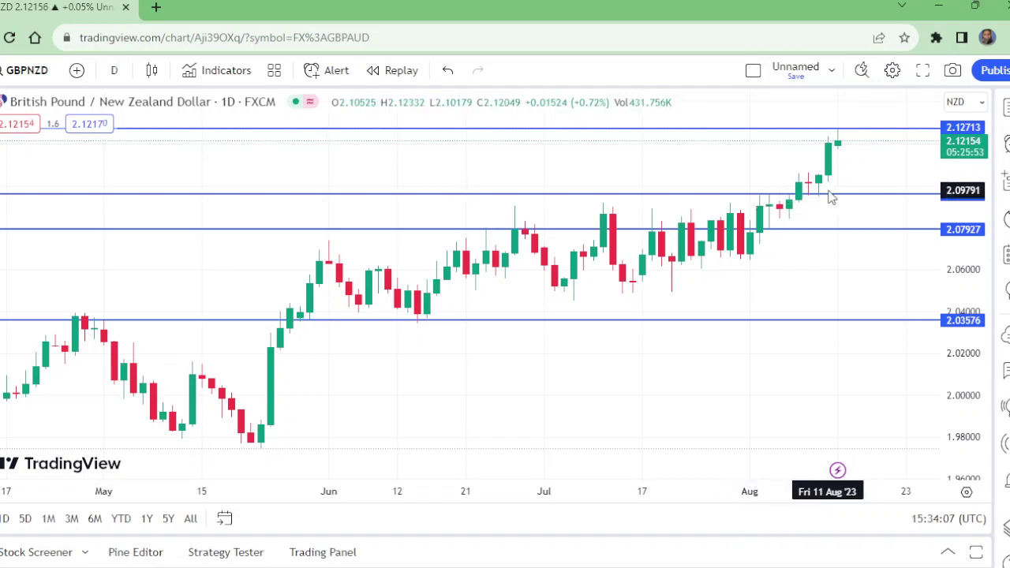
pyautogui.moveTo(831, 197)
pyautogui.mouseDown()
pyautogui.moveTo(779, 205)
pyautogui.moveTo(829, 196)
pyautogui.mouseUp()
pyautogui.moveTo(842, 128); pyautogui.dragTo(865, 127)
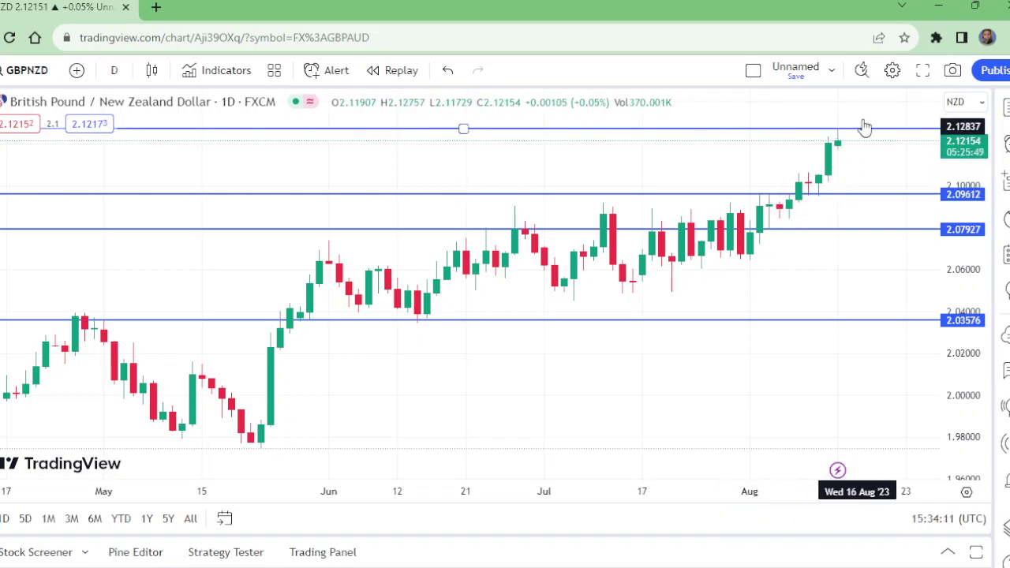
pyautogui.click(842, 195)
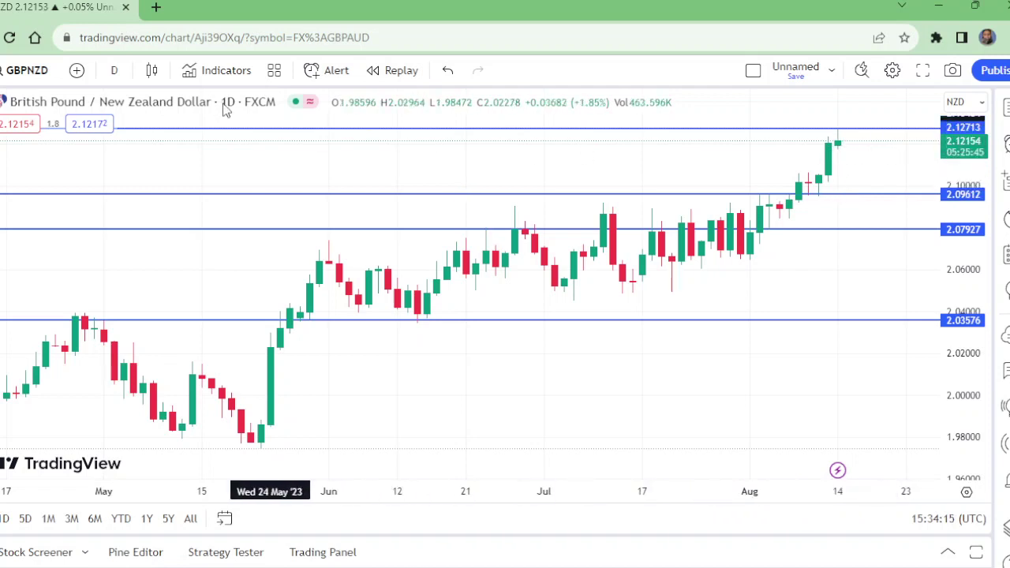
# Step: Review the price action on the 4-hour timeframe and bring the chart down to the 1-hour timeframe
pyautogui.click(114, 71)
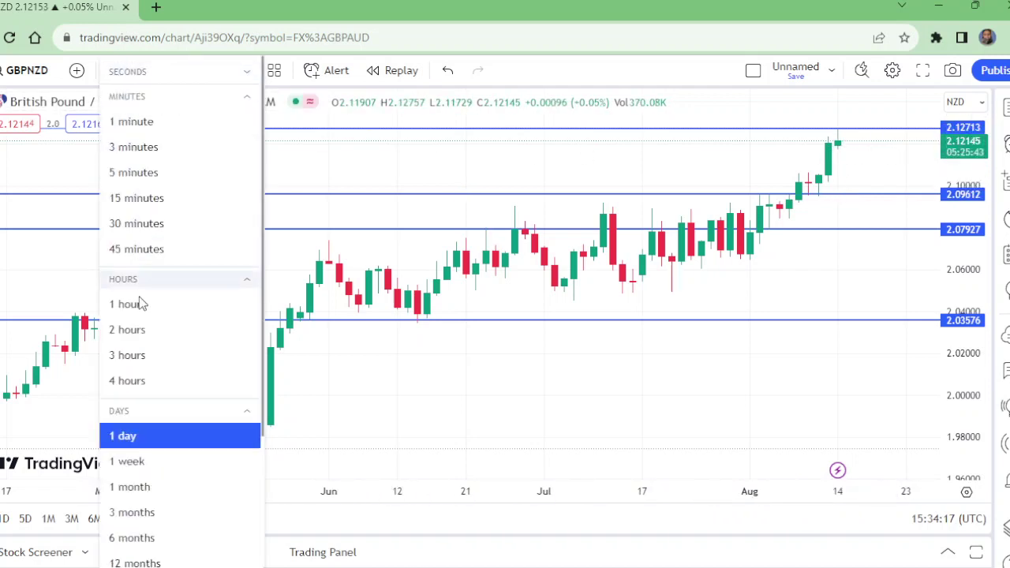
pyautogui.click(156, 385)
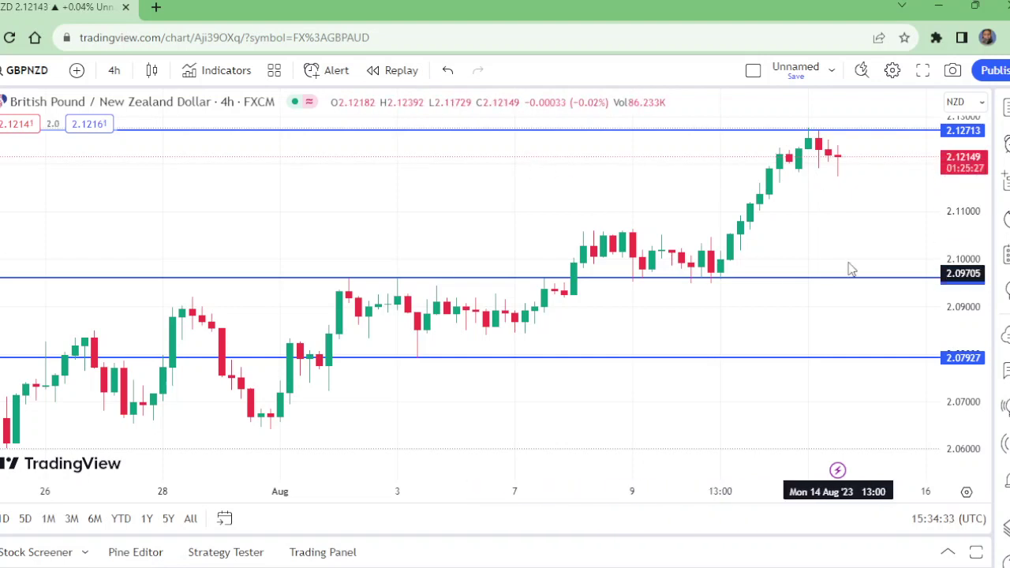
pyautogui.click(115, 71)
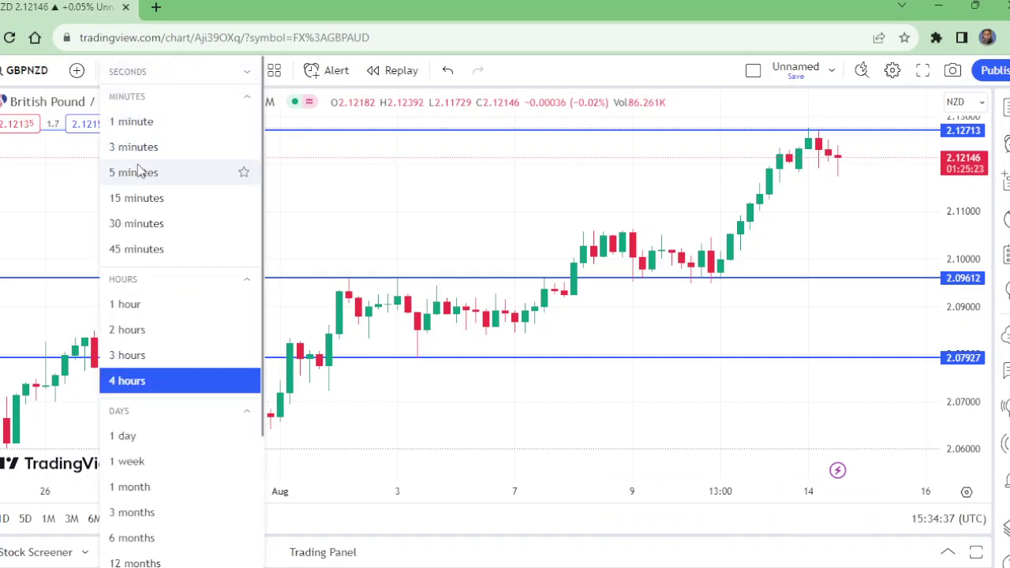
pyautogui.click(152, 305)
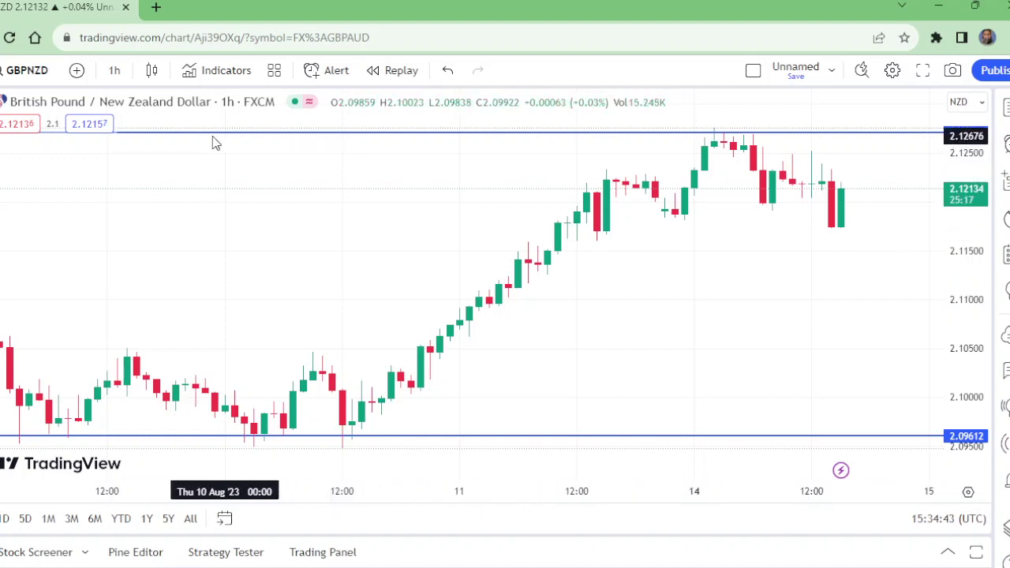
# Step: Raise the uppermost horizontal line to 2.12741 and add a second horizontal line below it at 2.12332
pyautogui.click(722, 132)
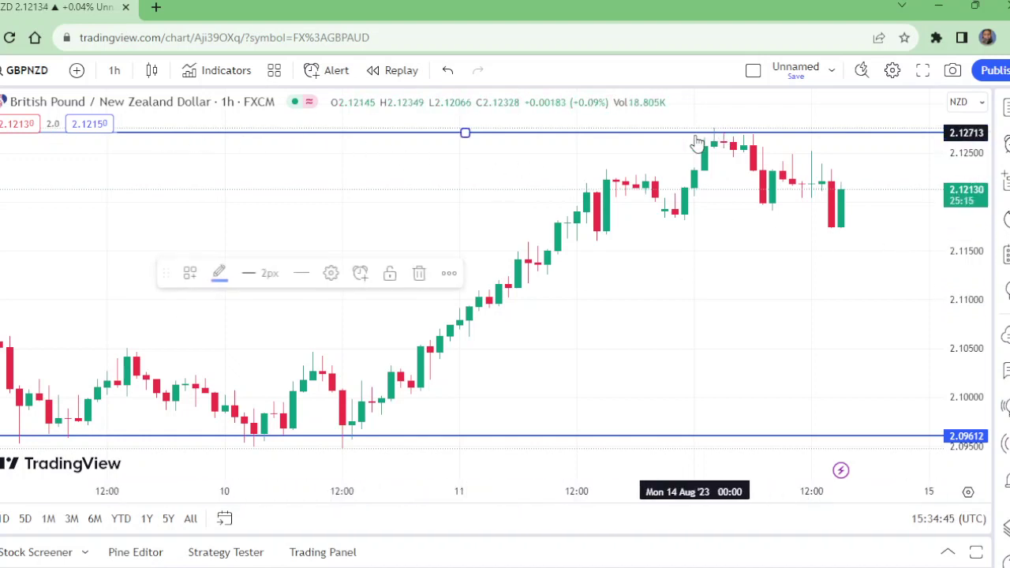
pyautogui.moveTo(696, 132); pyautogui.dragTo(697, 129)
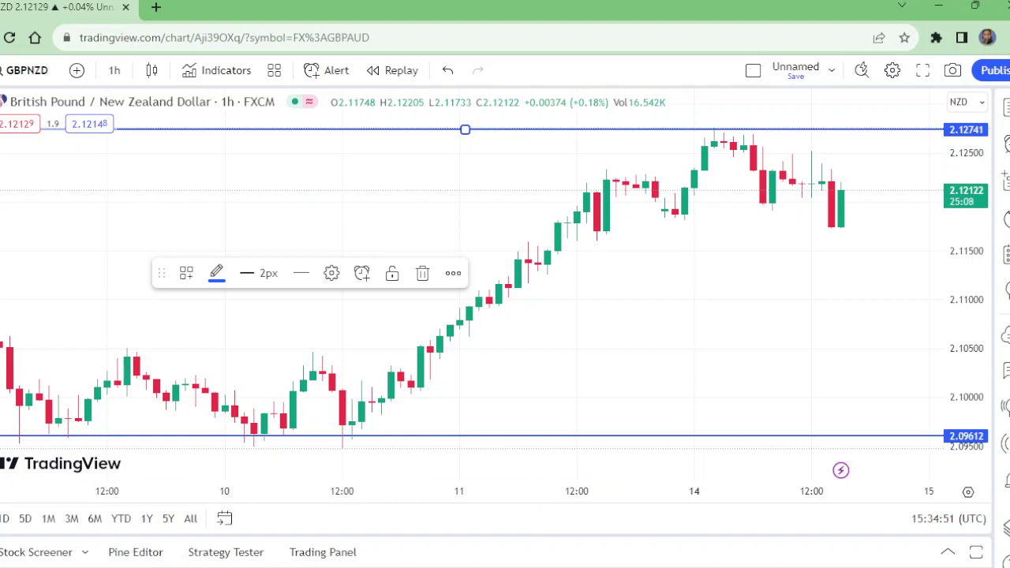
pyautogui.click(3, 98)
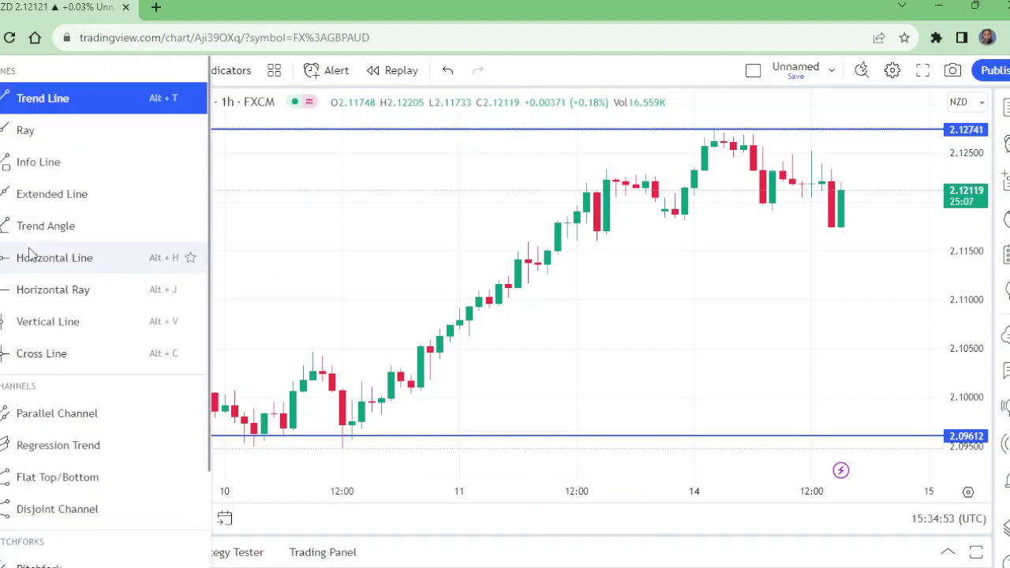
pyautogui.click(68, 264)
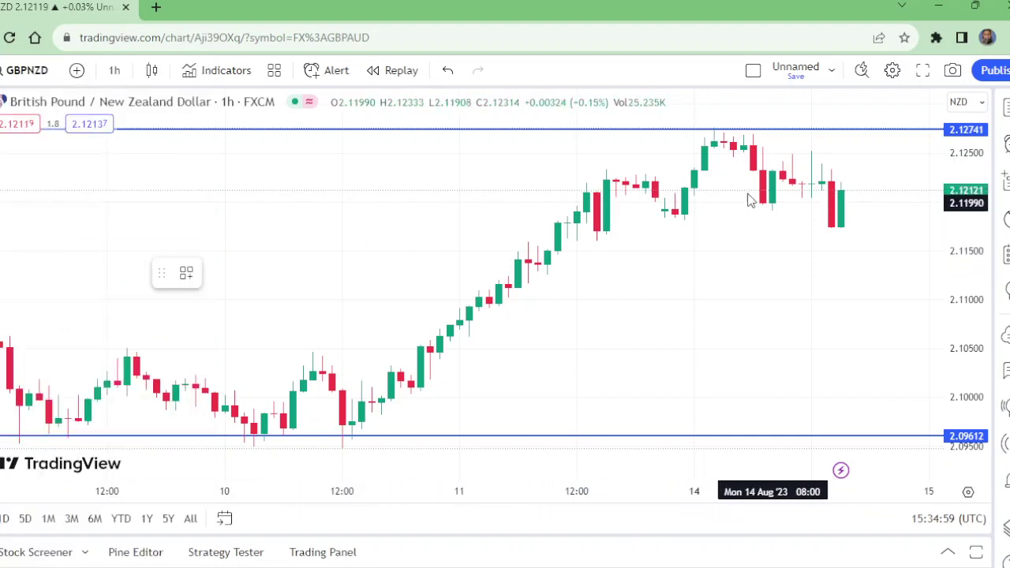
pyautogui.click(607, 170)
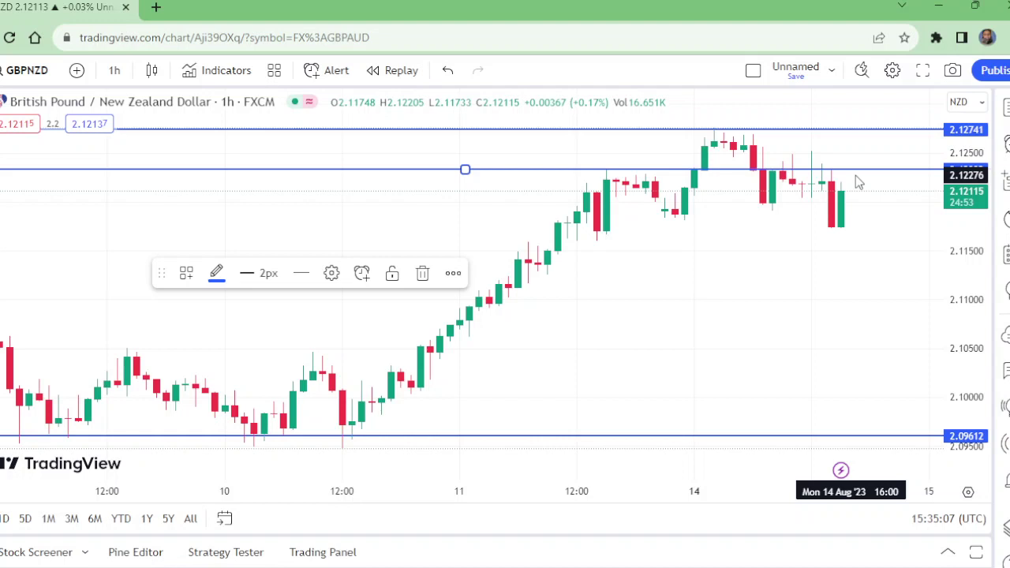
# Step: Switch the chart to the 15-minute timeframe and delete the stray horizontal line placed at 2.12166
pyautogui.click(115, 70)
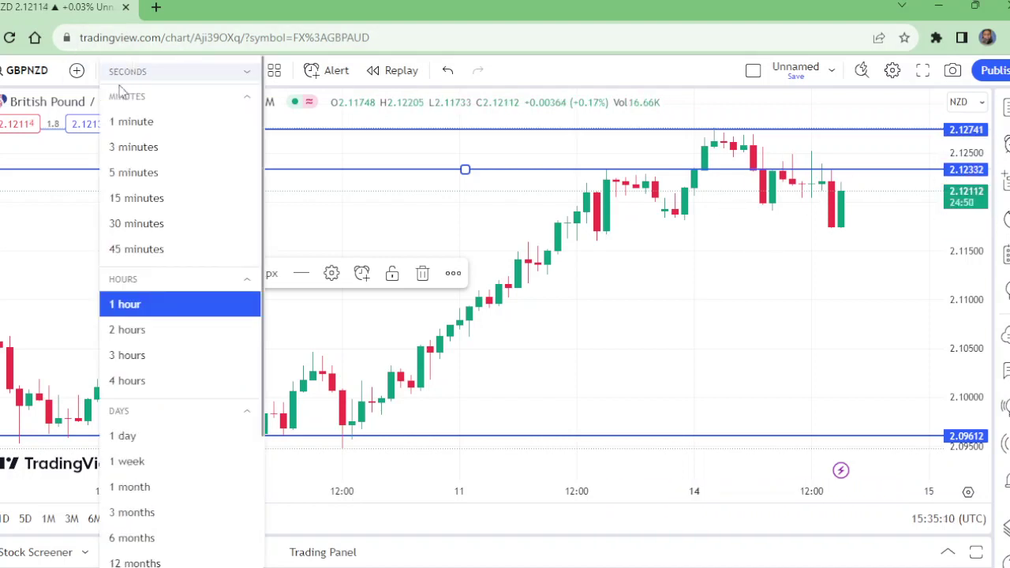
pyautogui.click(160, 199)
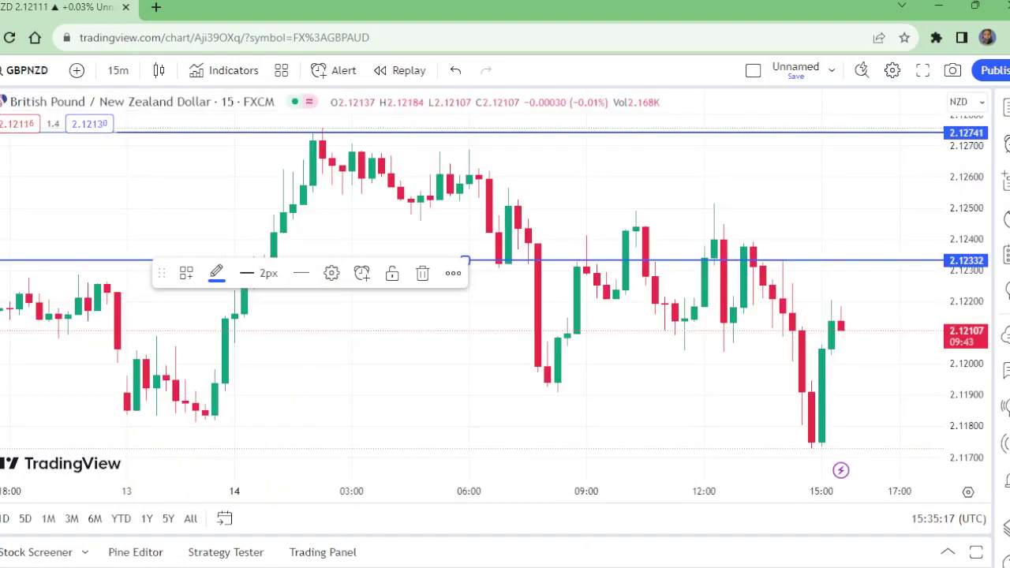
pyautogui.click(442, 314)
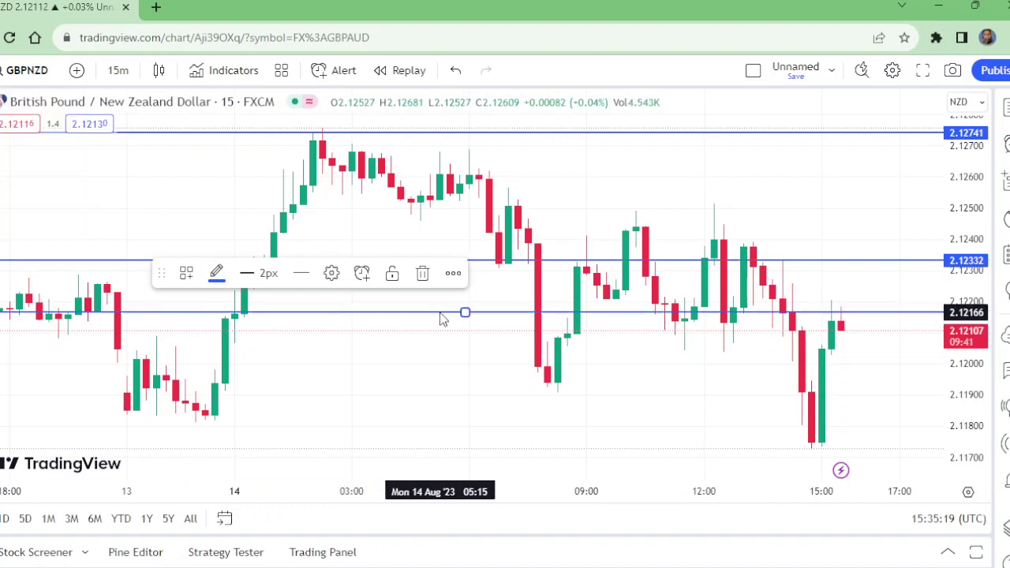
pyautogui.click(423, 274)
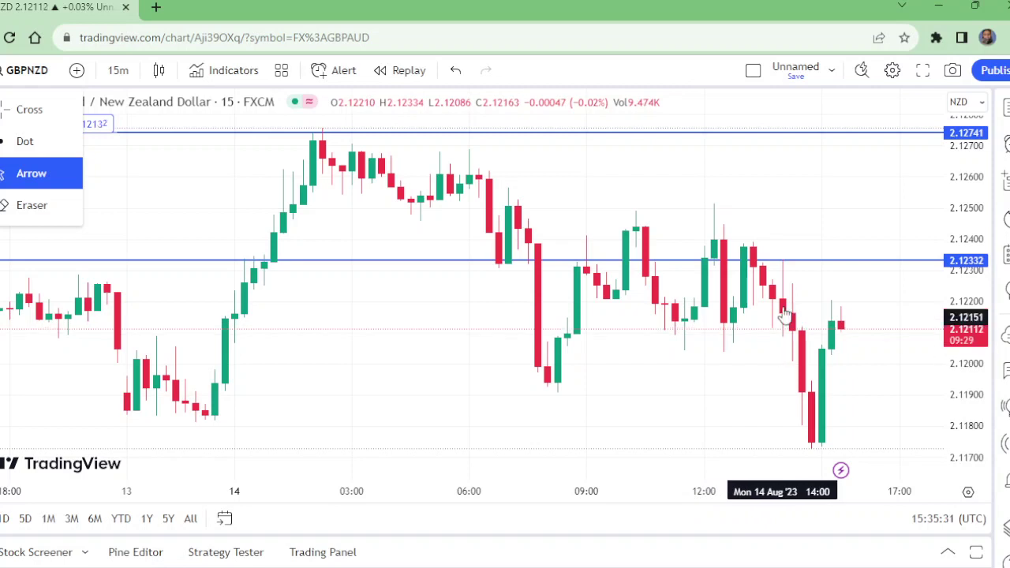
# Step: Lower the 2.12332 horizontal line to 2.12102 and the uppermost horizontal line to 2.12529
pyautogui.click(784, 261)
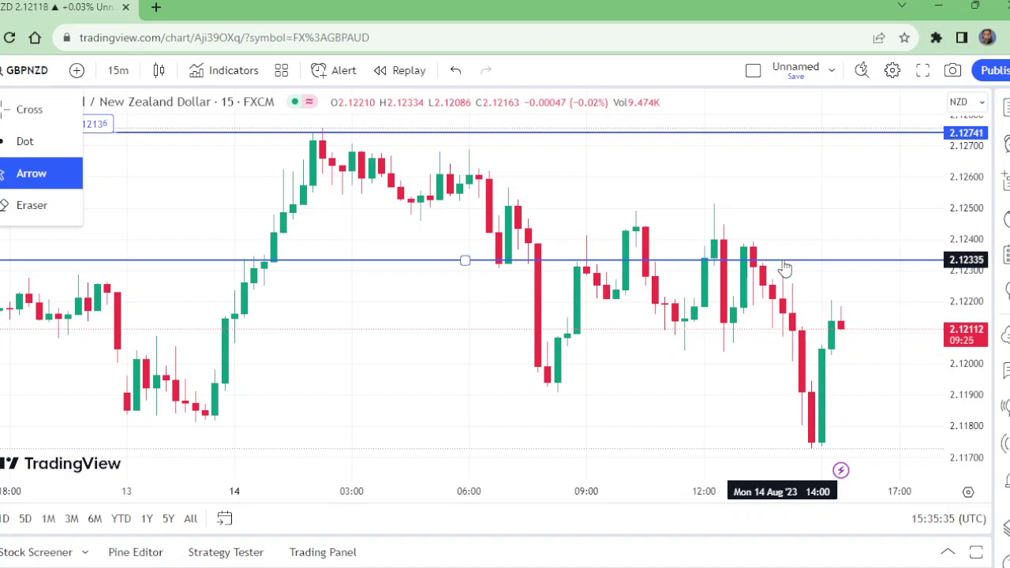
pyautogui.moveTo(784, 268); pyautogui.dragTo(802, 333)
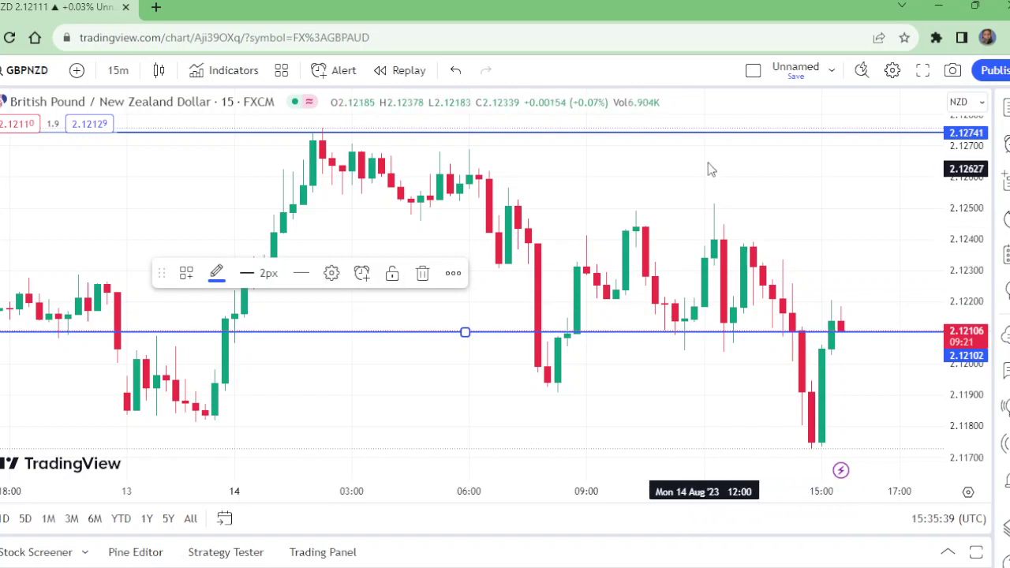
pyautogui.moveTo(706, 127); pyautogui.dragTo(715, 183)
pyautogui.click(712, 138)
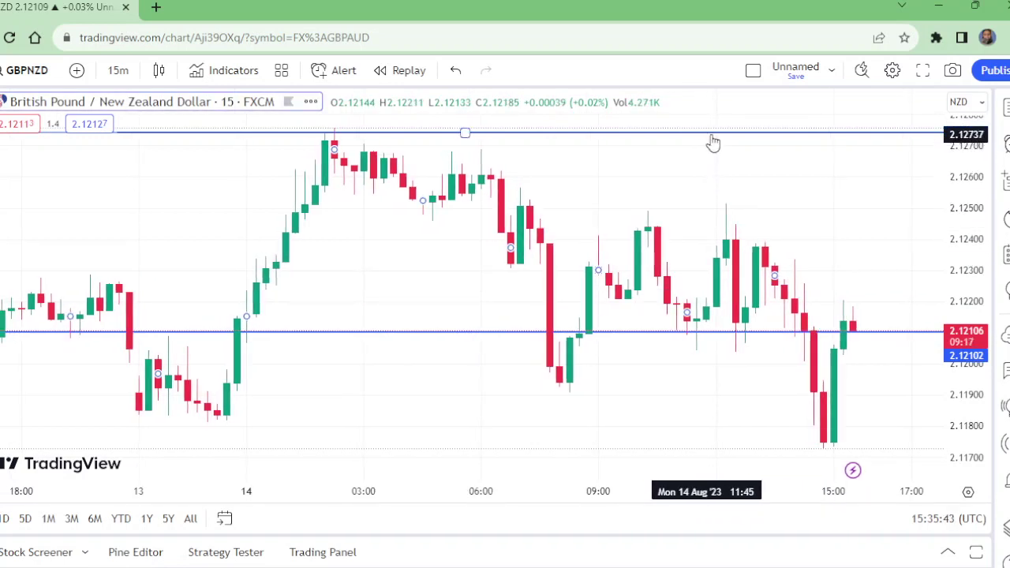
pyautogui.moveTo(712, 139); pyautogui.dragTo(727, 199)
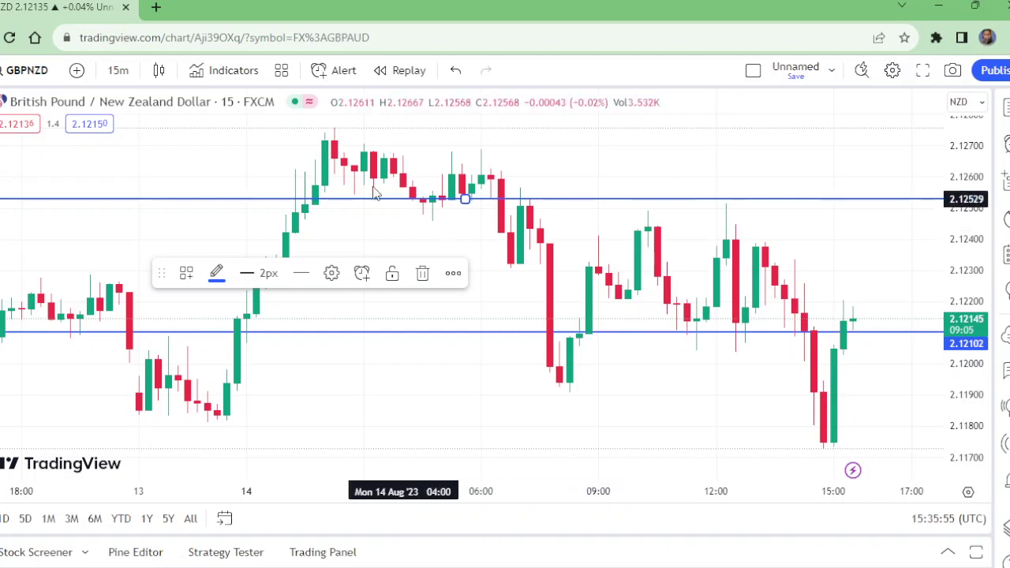
# Step: Review the repositioned horizontal lines against price on the 1-hour, 4-hour and 1-day timeframes
pyautogui.click(117, 71)
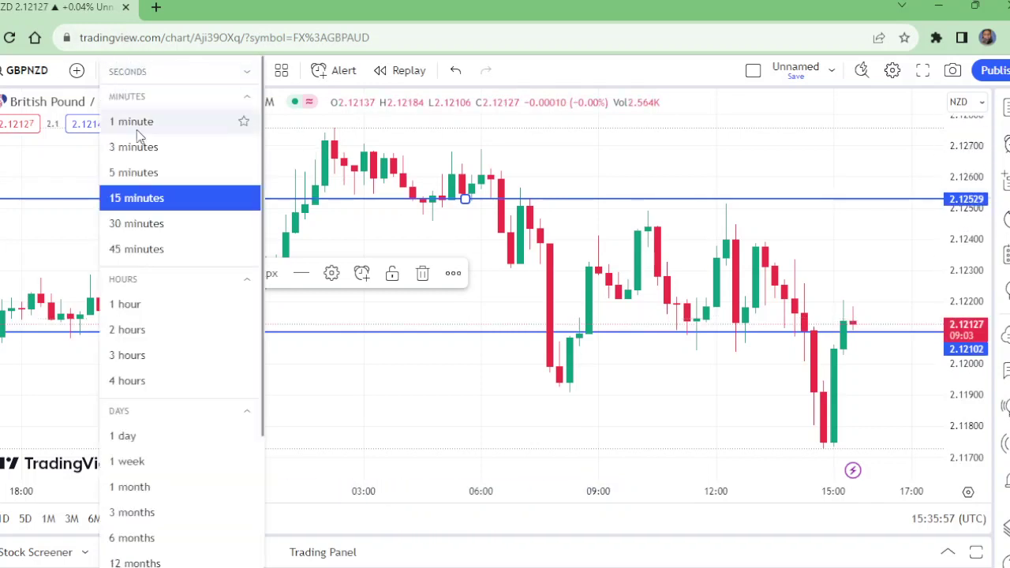
pyautogui.click(163, 312)
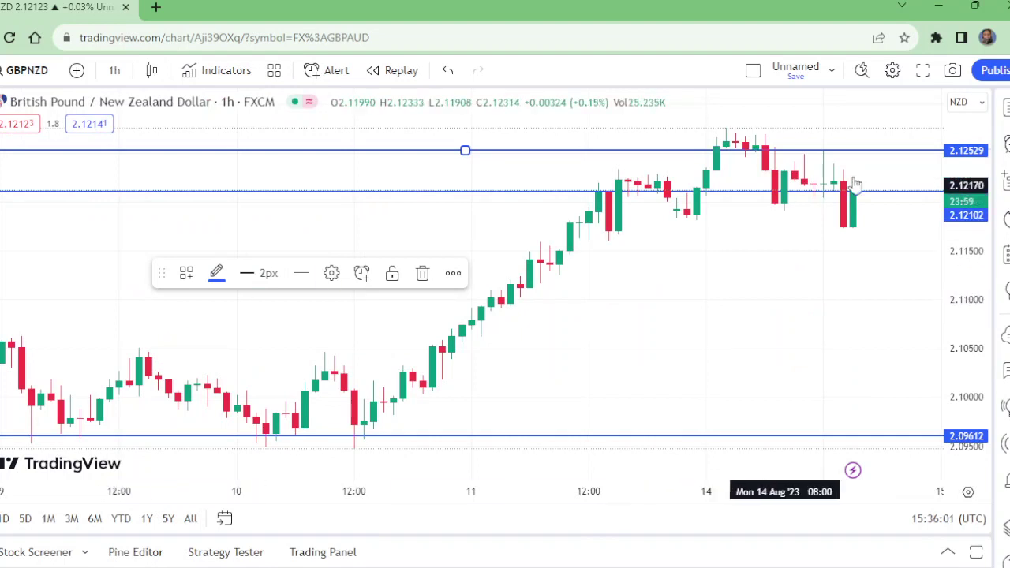
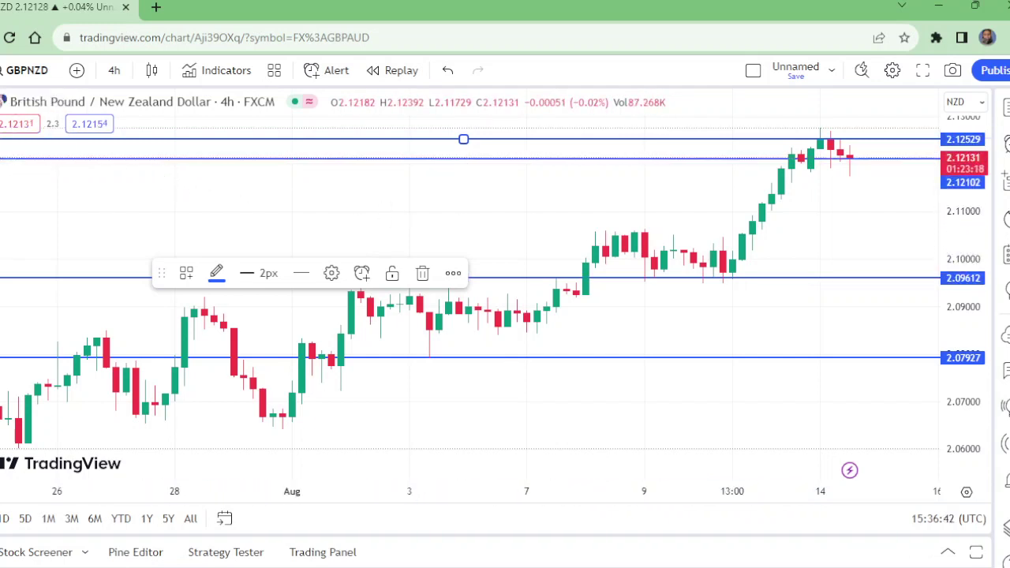
pyautogui.click(0, 222)
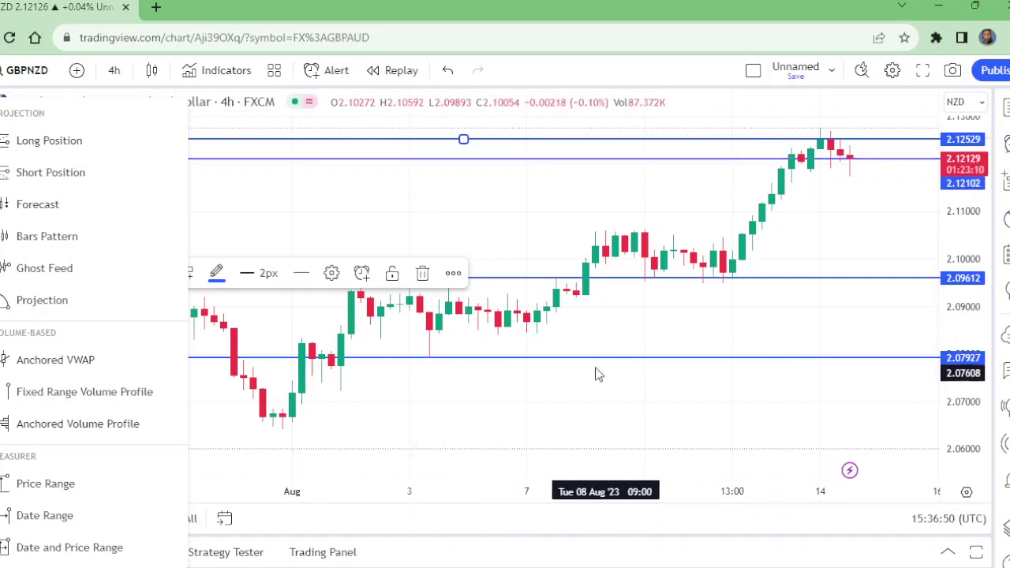
pyautogui.click(339, 199)
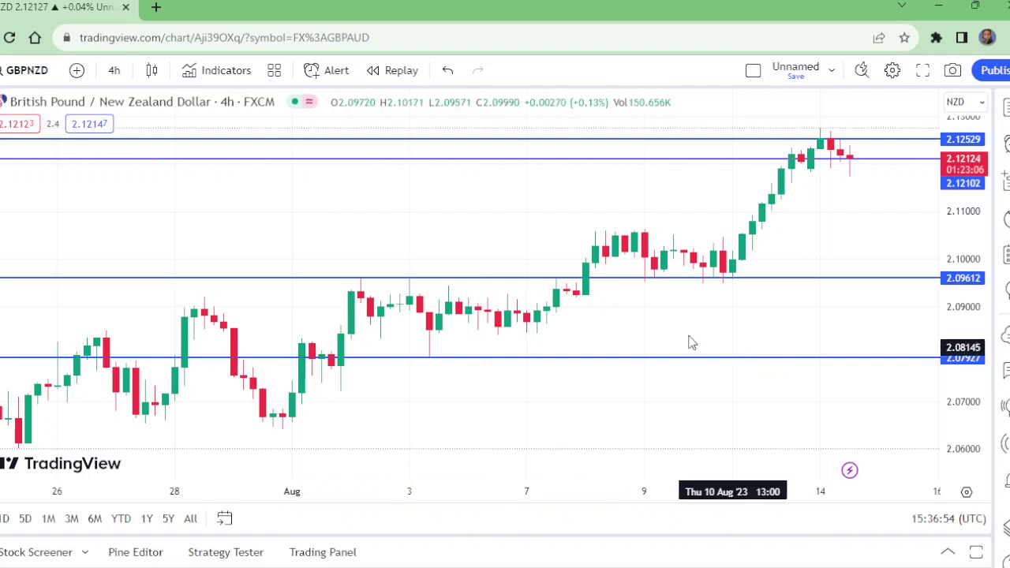
pyautogui.click(115, 70)
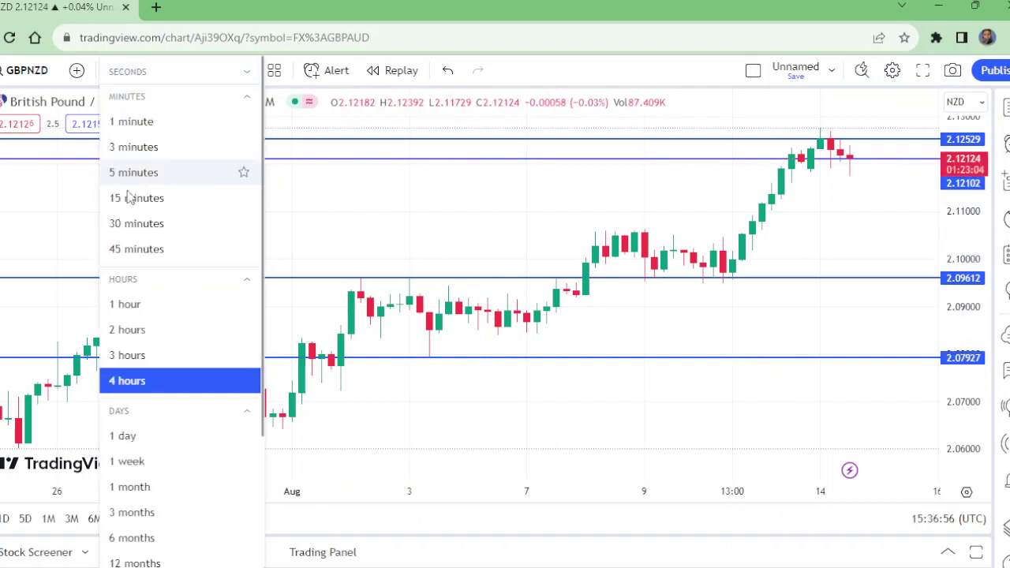
pyautogui.click(145, 436)
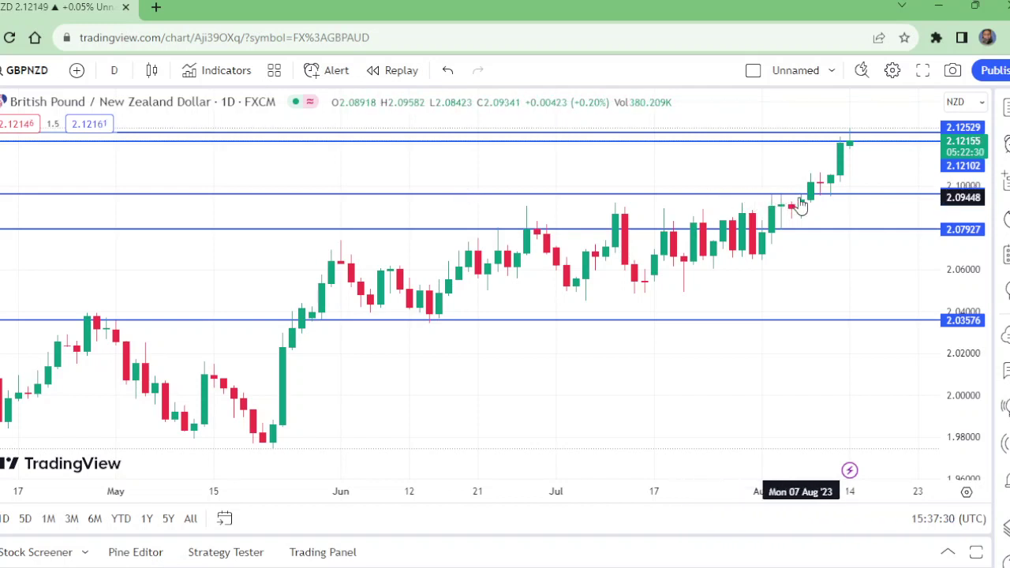
# Step: Switch the chart to the 4-hour timeframe and place a short position on the latest candle with its entry at 2.12159
pyautogui.click(800, 199)
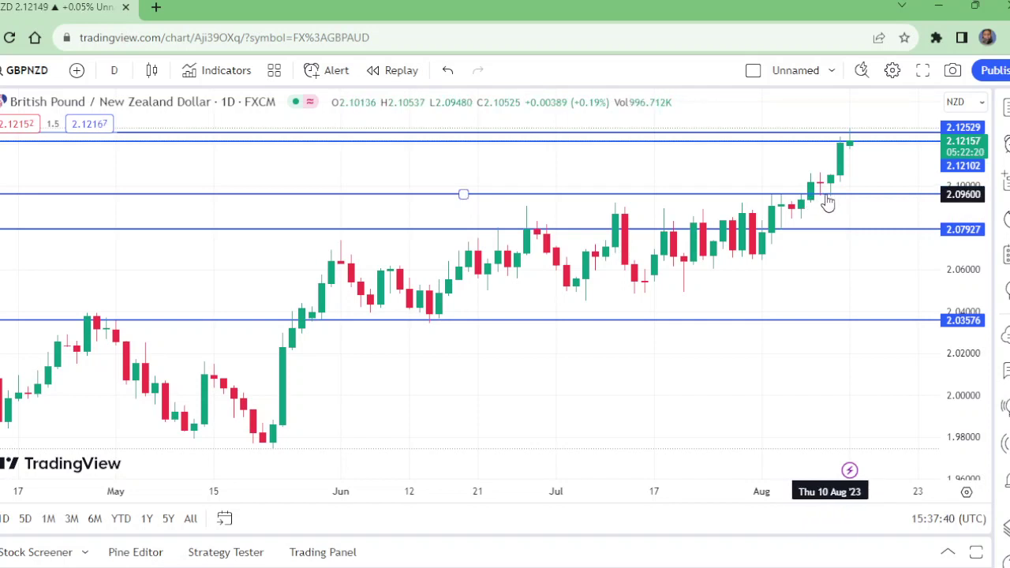
pyautogui.click(117, 71)
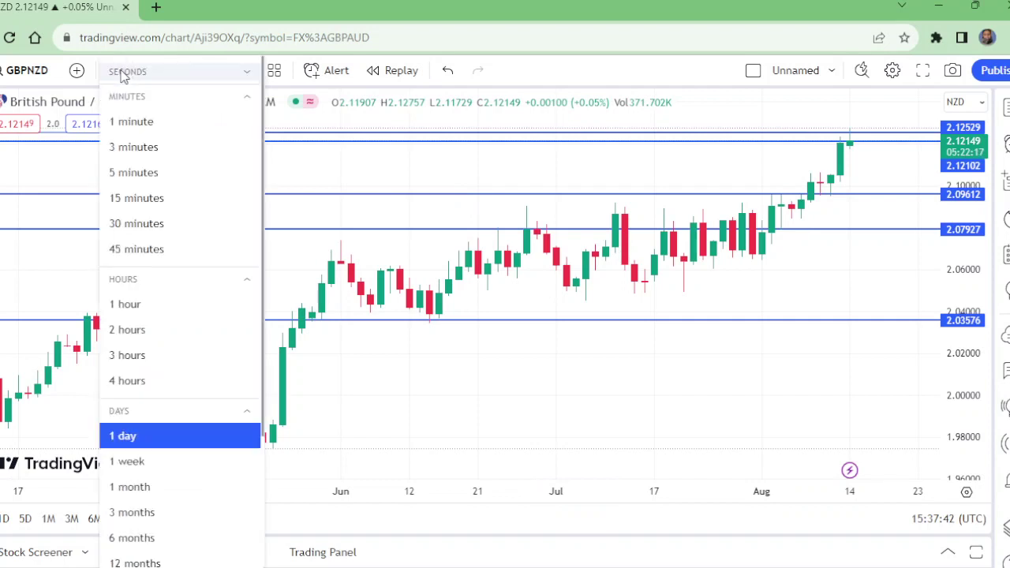
pyautogui.click(159, 386)
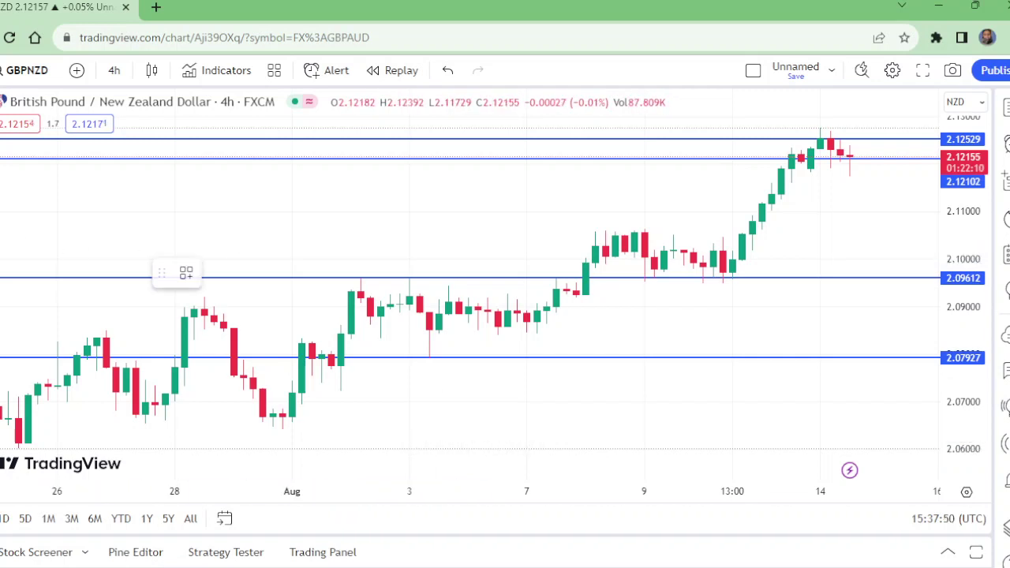
pyautogui.click(1, 223)
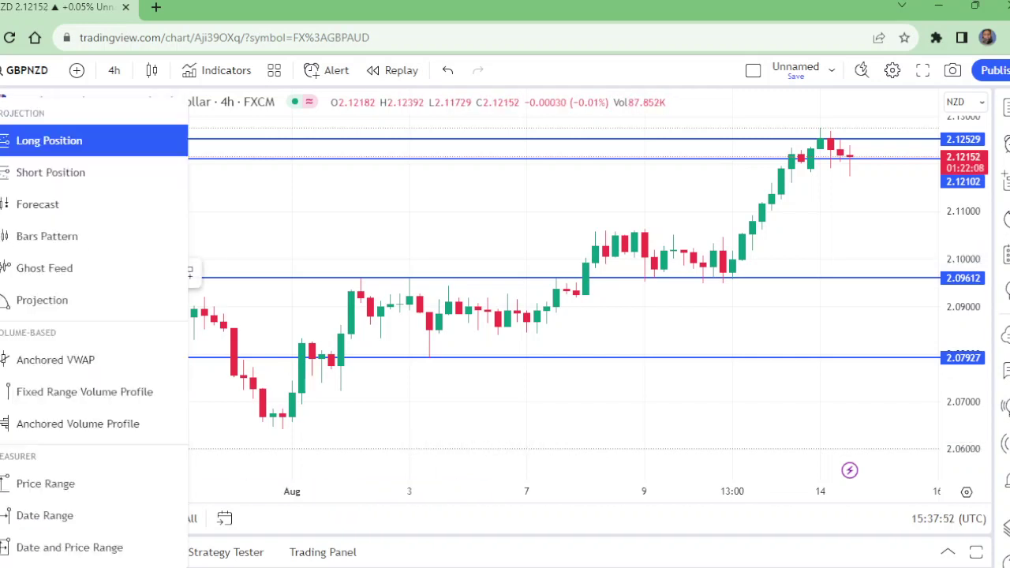
pyautogui.click(79, 175)
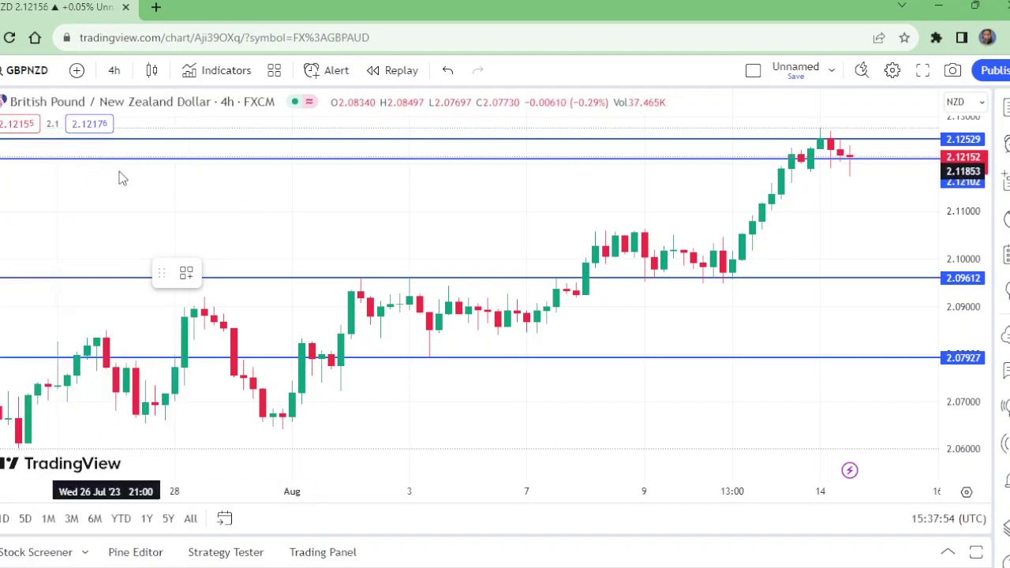
pyautogui.click(858, 165)
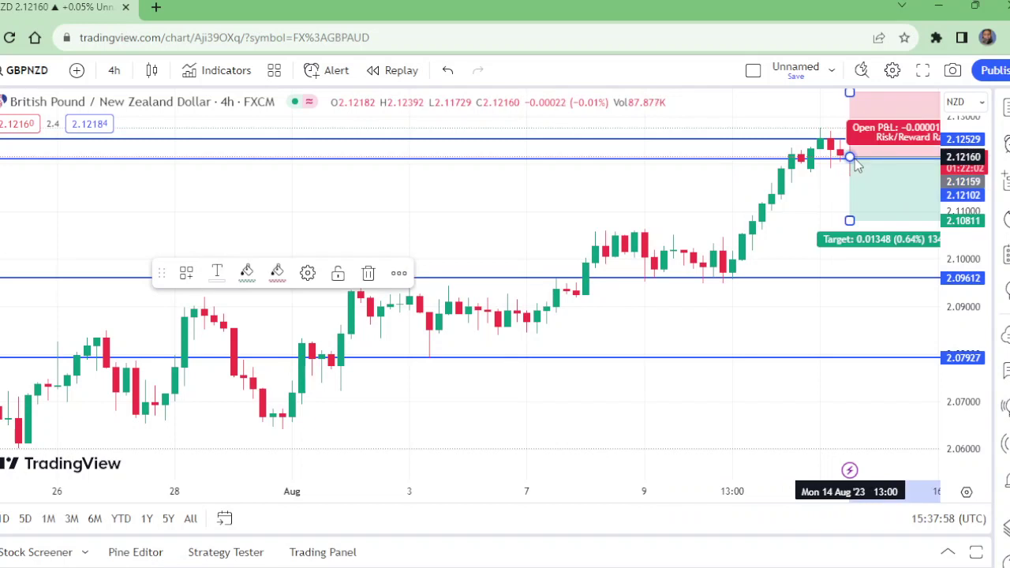
pyautogui.click(1, 109)
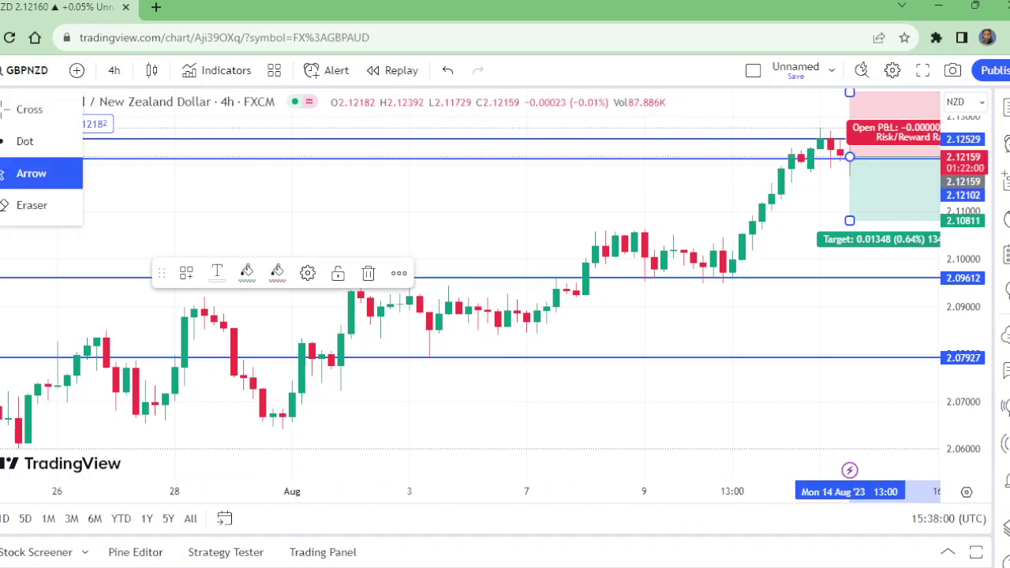
pyautogui.click(718, 114)
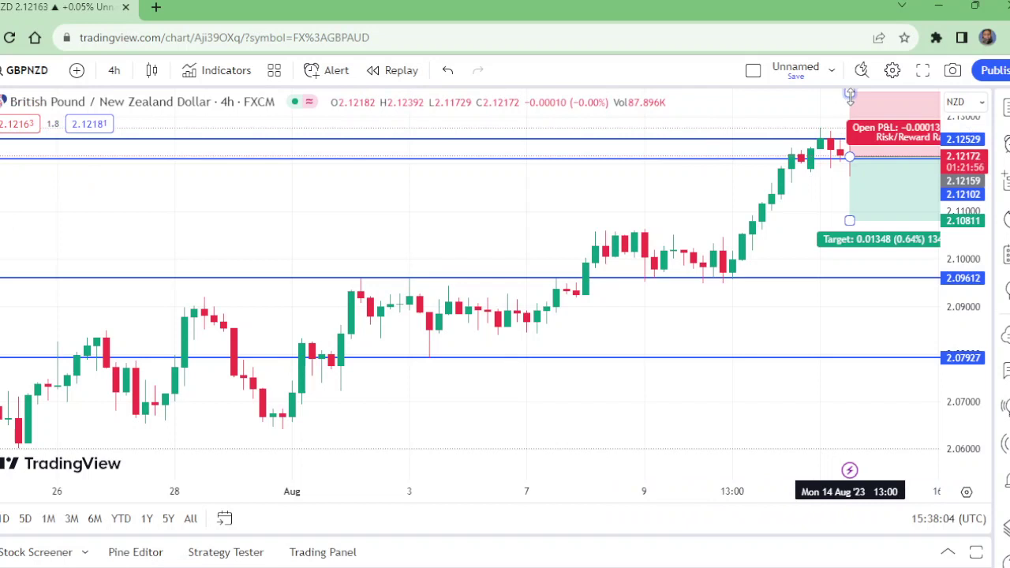
# Step: Tighten the short position's stop, shift its entry to 2.12125 and extend its target down to 2.09571
pyautogui.moveTo(850, 95); pyautogui.dragTo(853, 103)
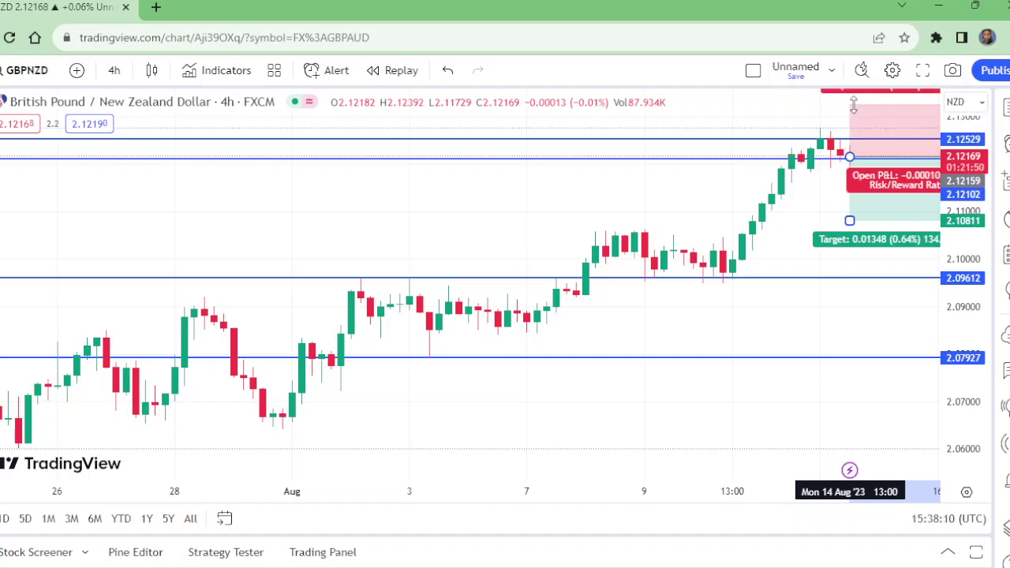
pyautogui.click(850, 103)
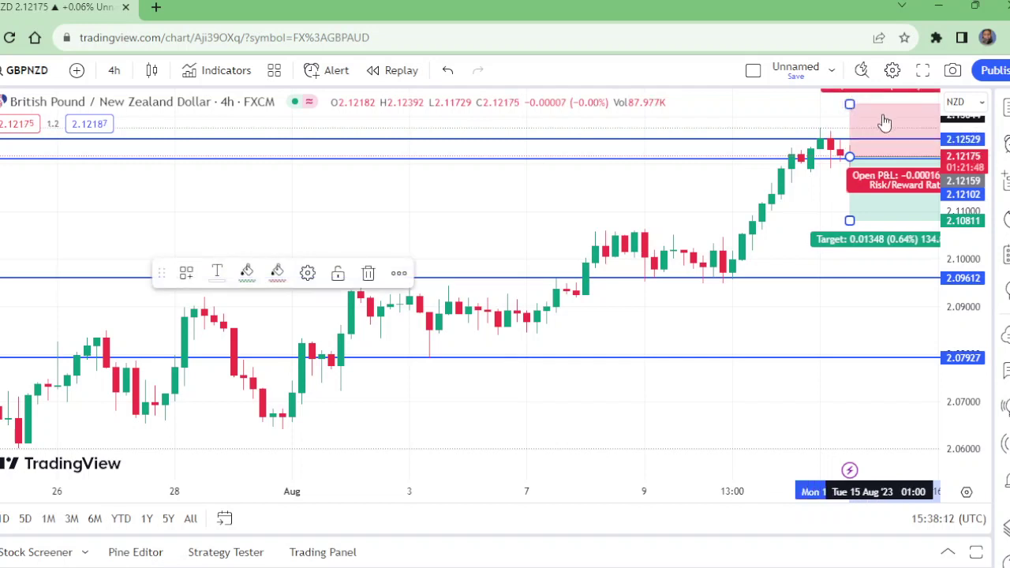
pyautogui.moveTo(887, 116); pyautogui.dragTo(884, 110)
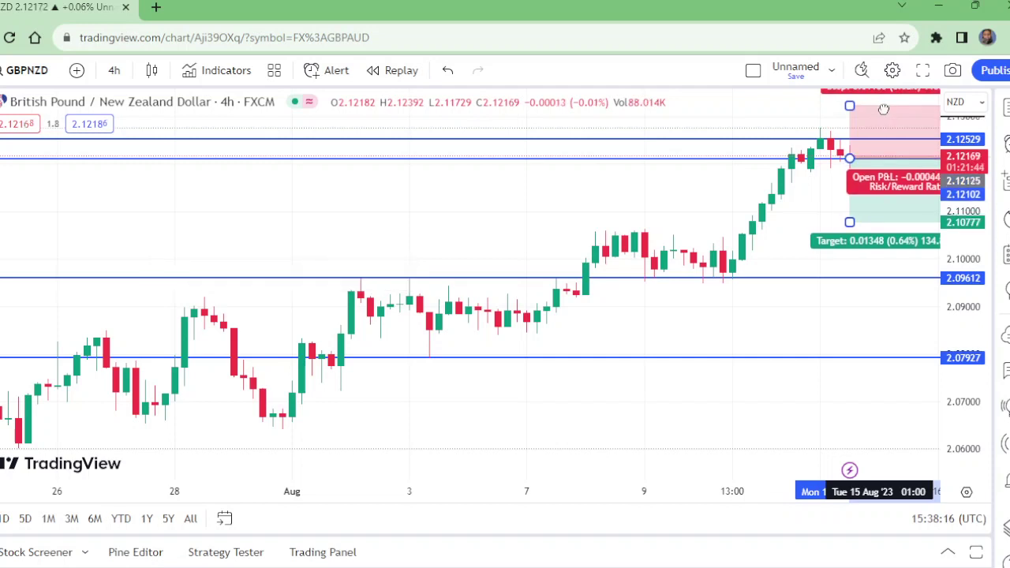
pyautogui.click(691, 121)
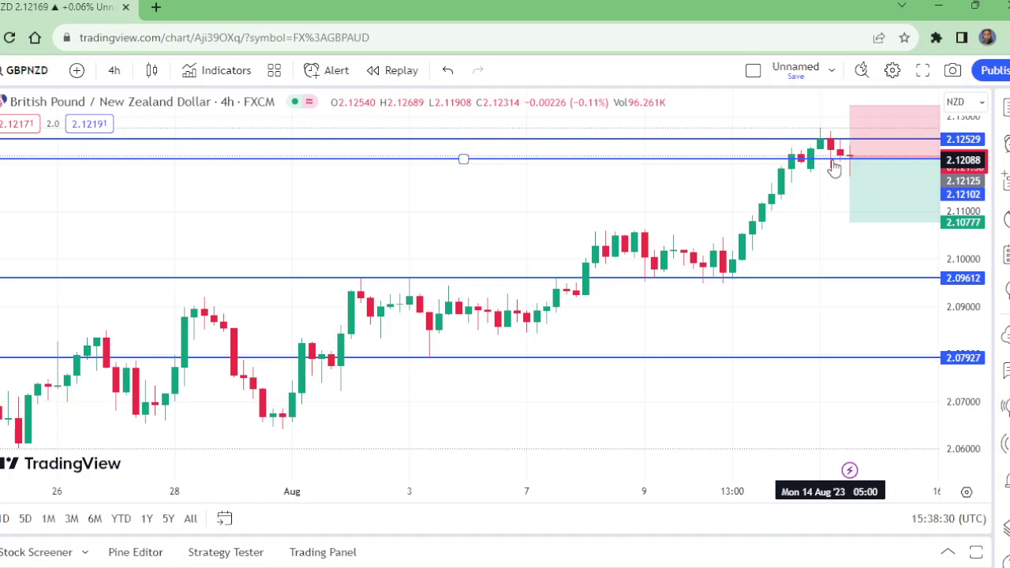
pyautogui.moveTo(850, 222); pyautogui.dragTo(853, 279)
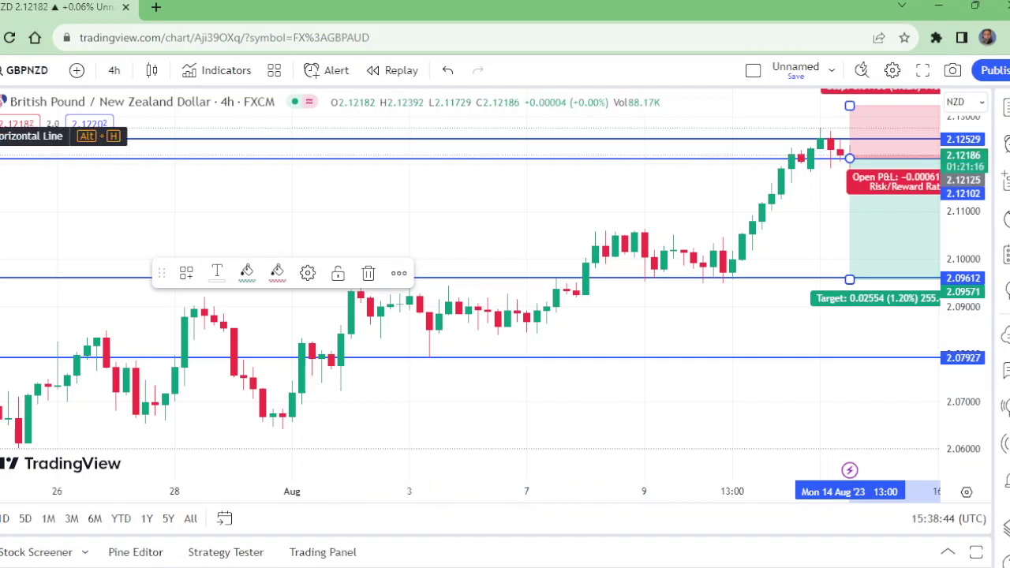
# Step: Add horizontal lines at 2.10630, 2.11729 and 2.11157 between the short position's entry and target
pyautogui.click(1, 136)
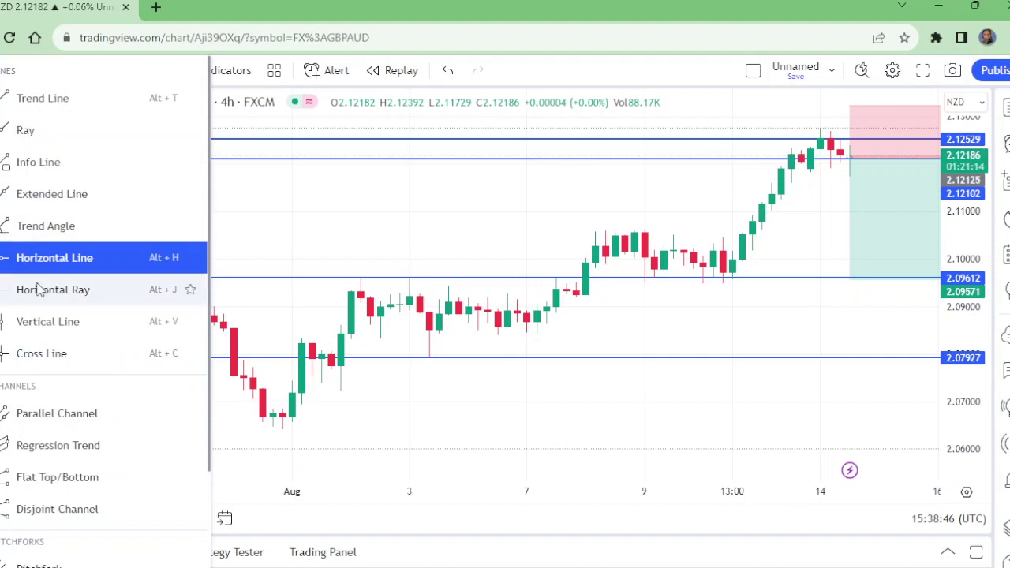
pyautogui.click(76, 269)
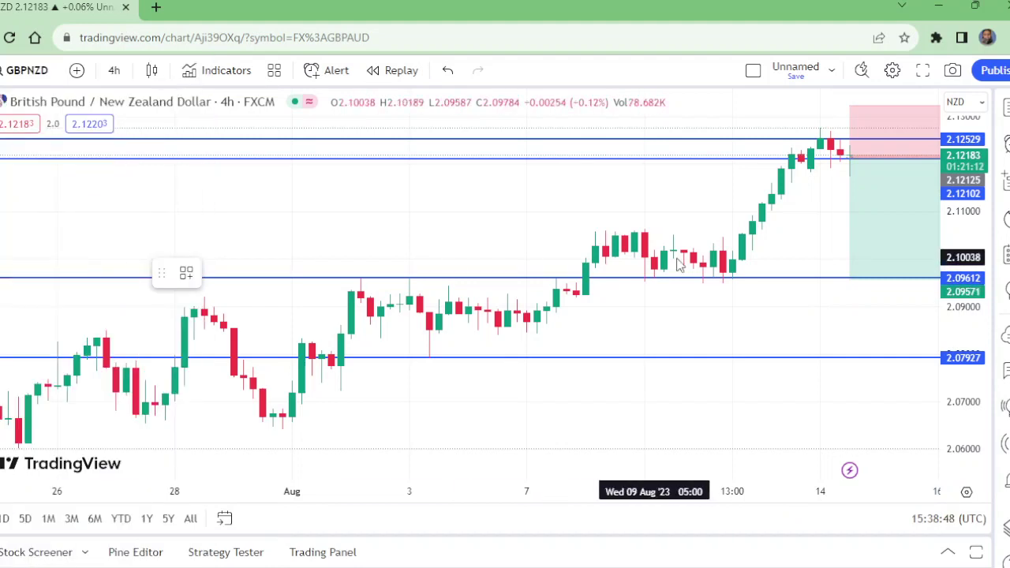
pyautogui.click(643, 229)
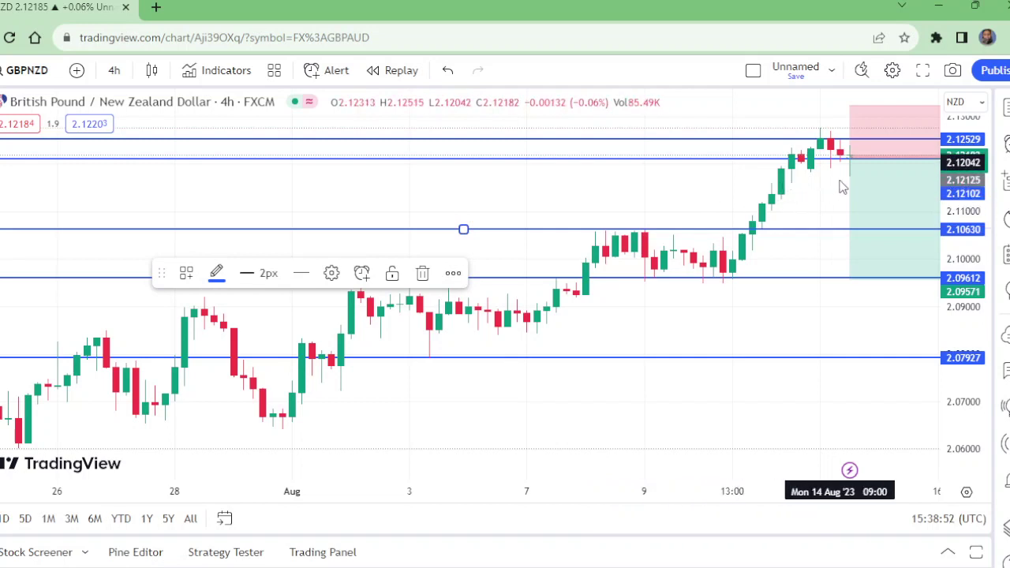
pyautogui.hotkey('alt', 'h')
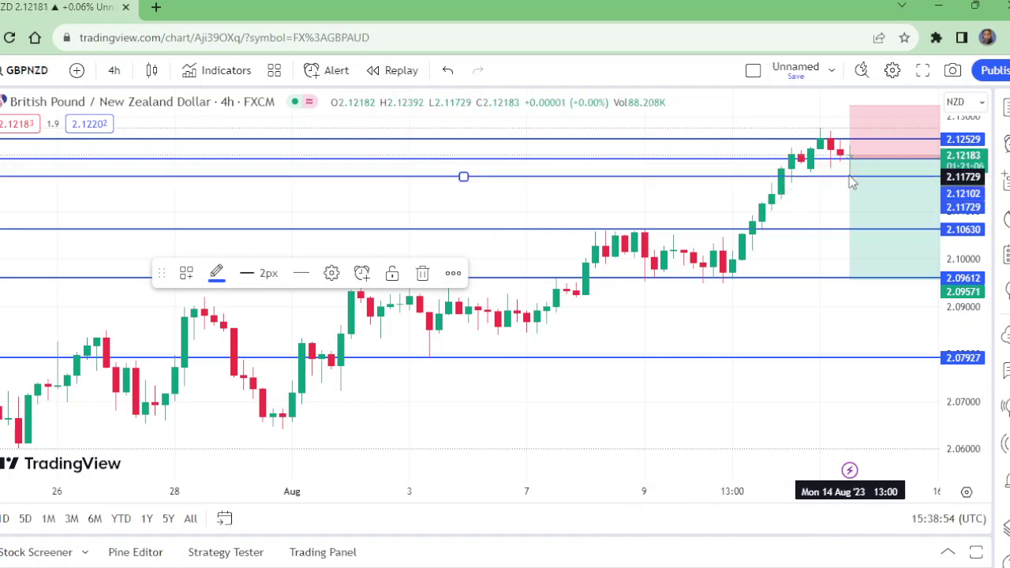
pyautogui.hotkey('alt', 'h')
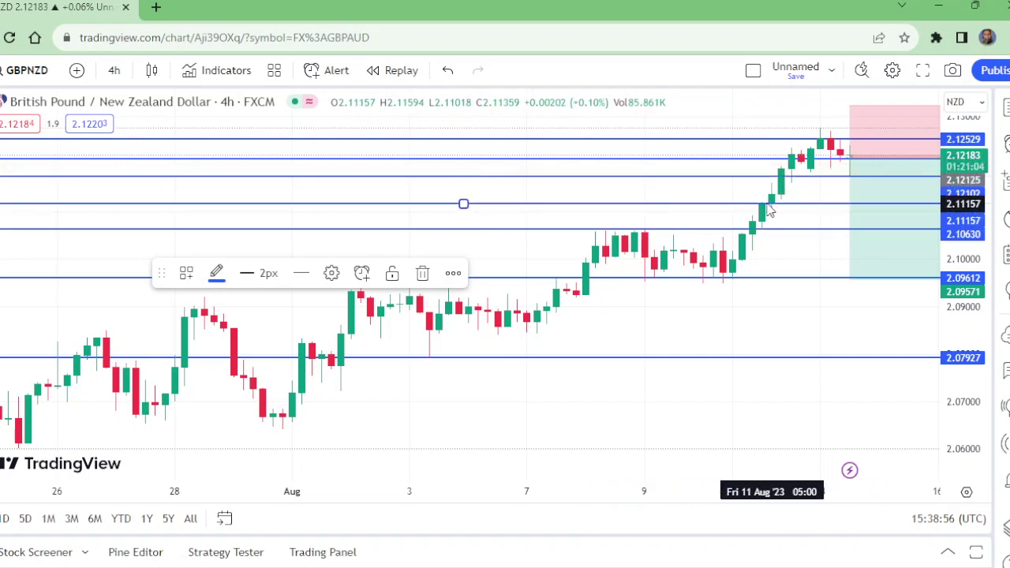